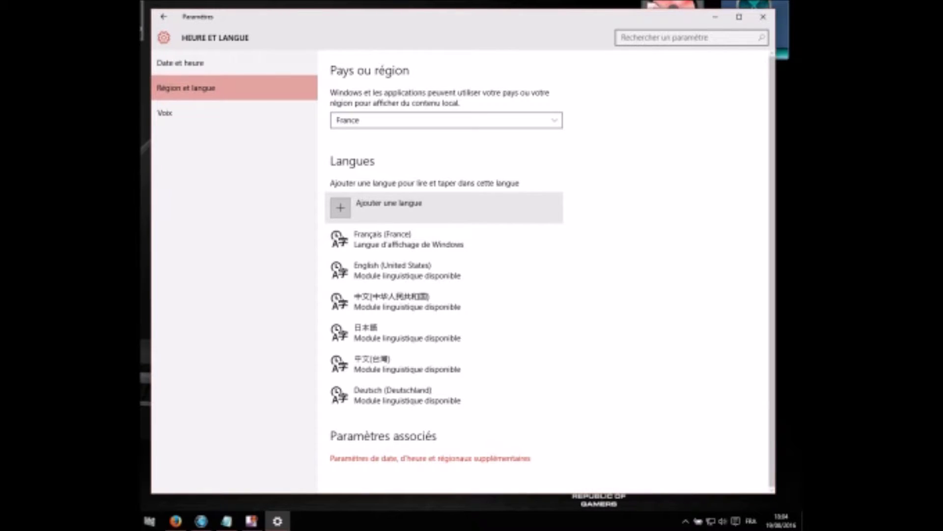
Step: Look through the languages available to add and open the regional variants of Chinois (simplifié)
left_click(388, 207)
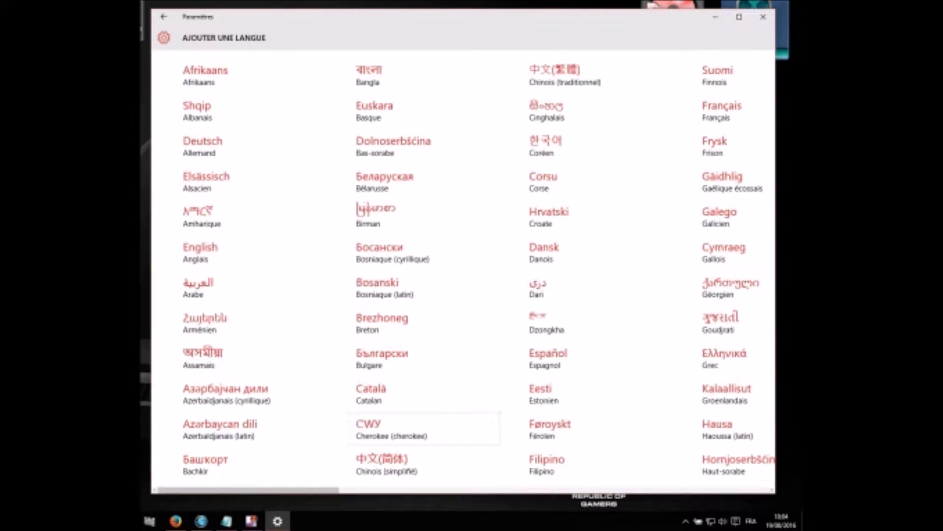
scroll(465, 278, "right", 3)
scroll(465, 279, "left", 3)
scroll(465, 278, "right", 3)
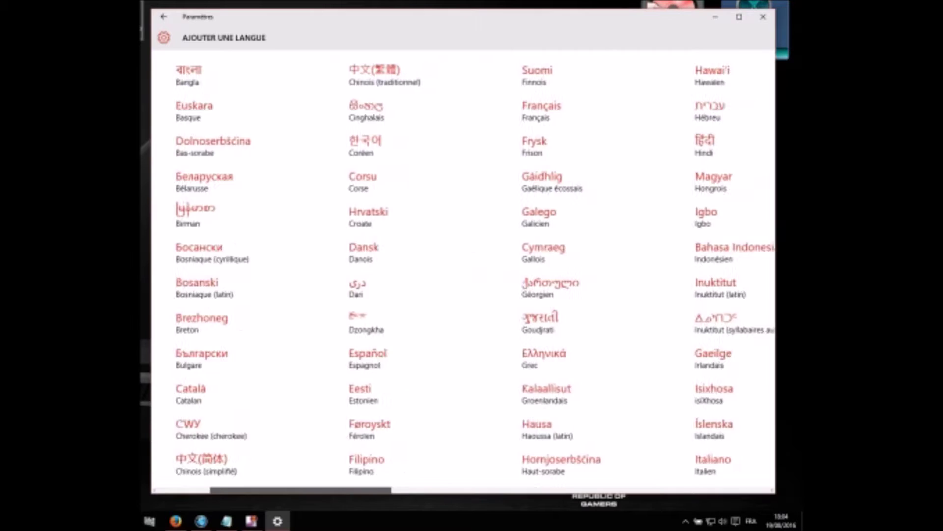
scroll(465, 278, "left", 3)
scroll(465, 279, "right", 6)
scroll(464, 279, "right", 5)
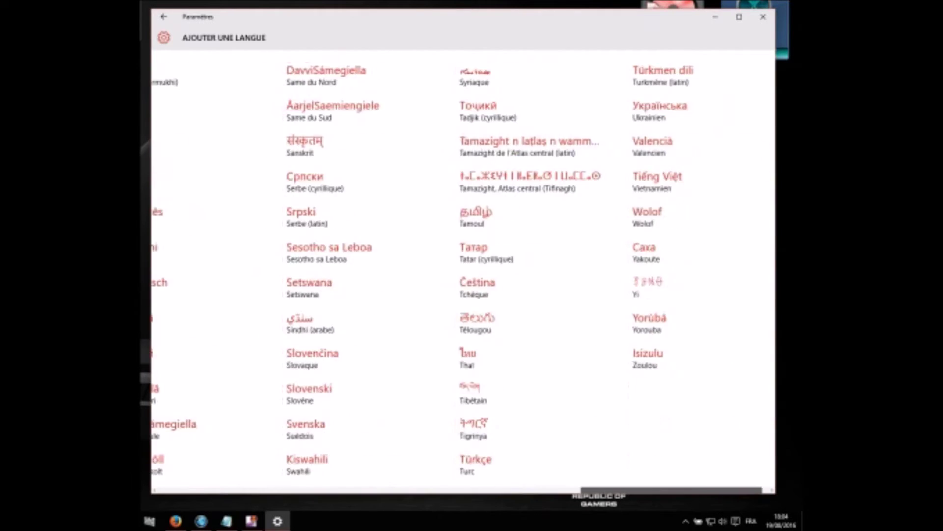
scroll(465, 279, "left", 10)
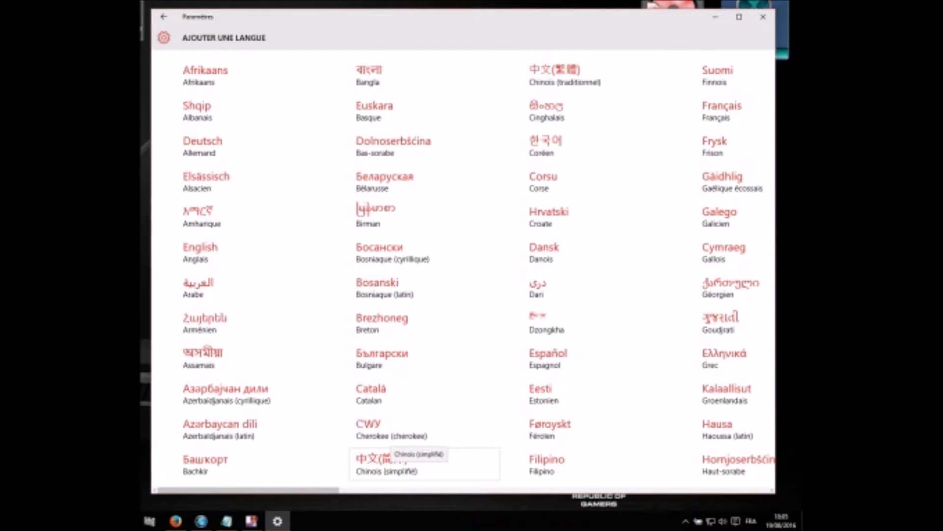
left_click(384, 462)
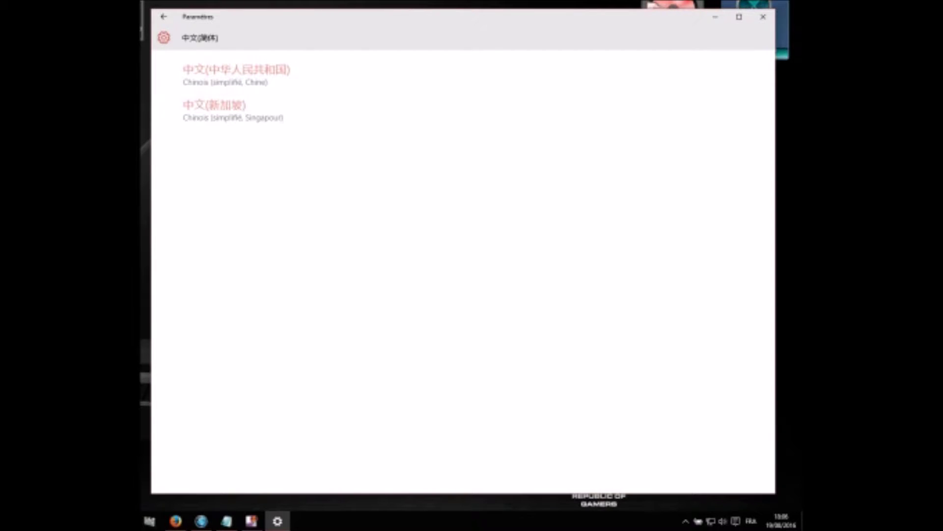
Step: Set the input language to Chinois (simplifié, Chine) with Microsoft Pinyin for the blank Bloc-notes document
left_click(750, 521)
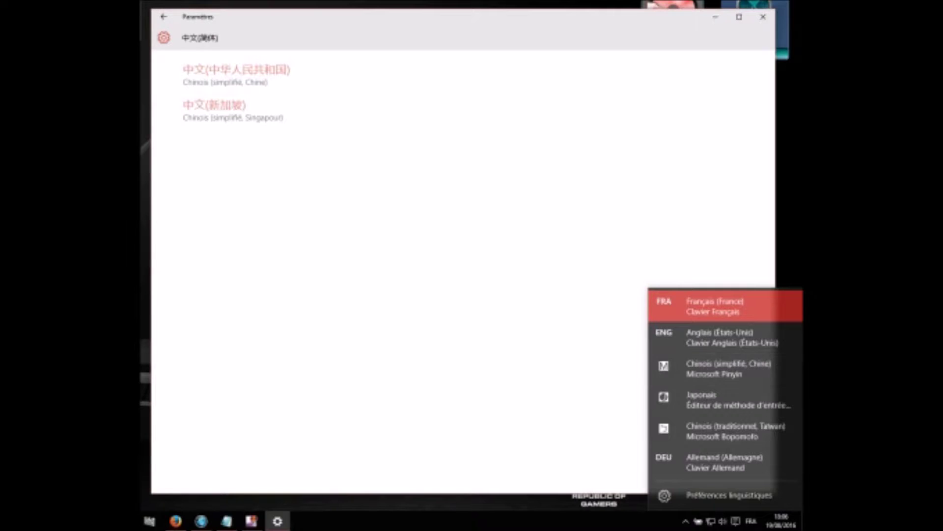
key("Escape")
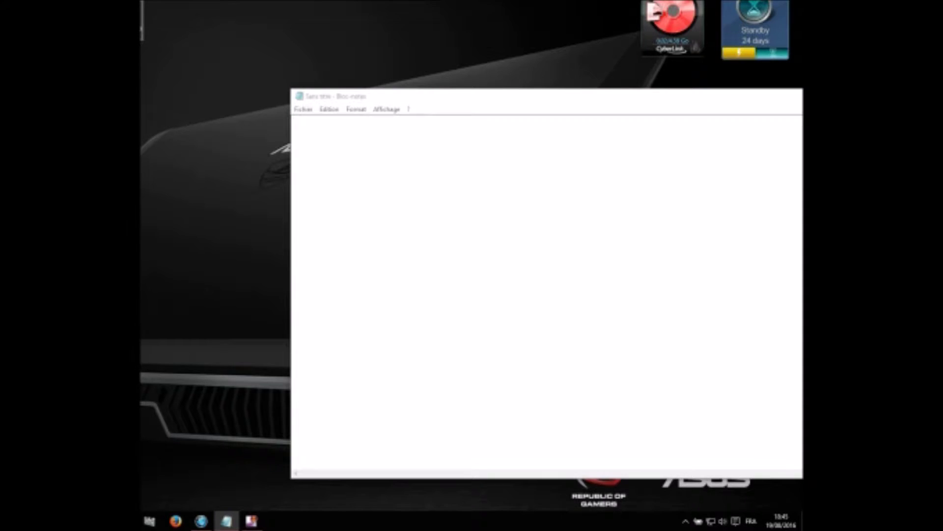
left_click(751, 521)
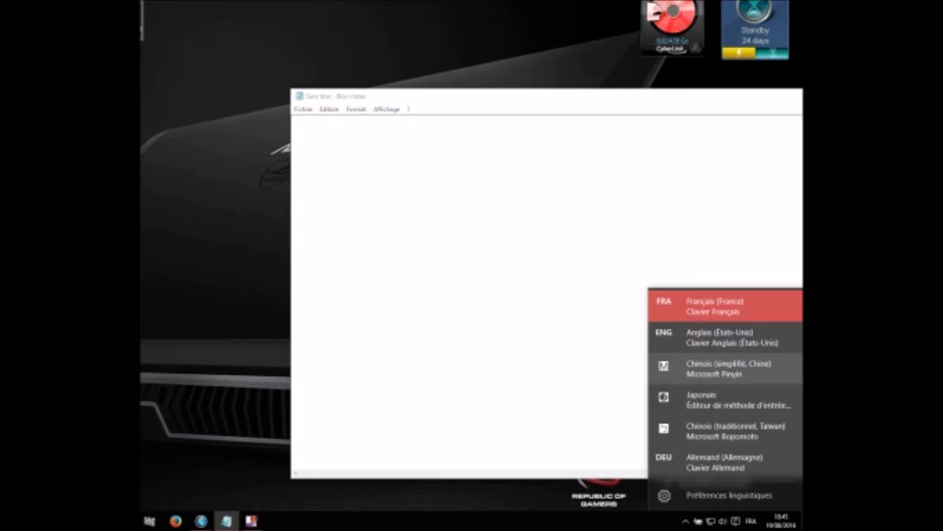
left_click(729, 368)
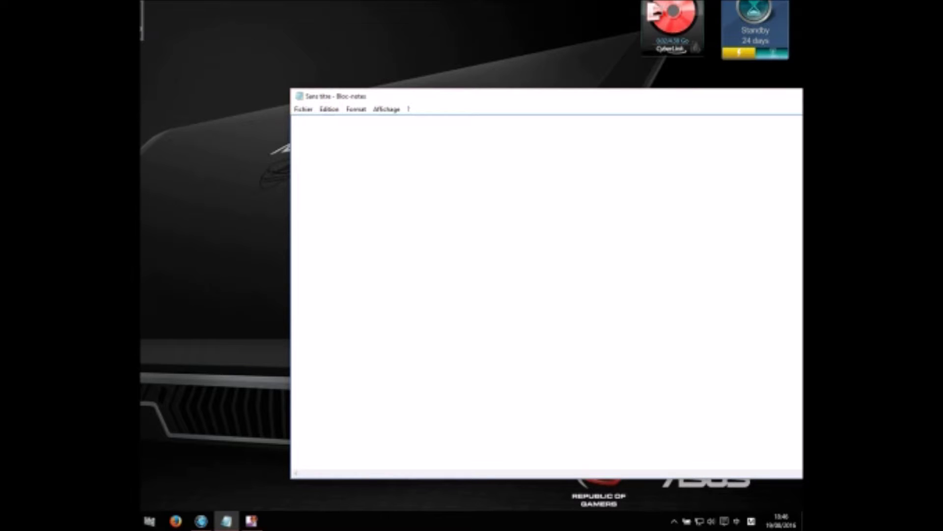
Step: Enter the pinyin ni, browse its character suggestions, and insert 你 on the first line
type("ni")
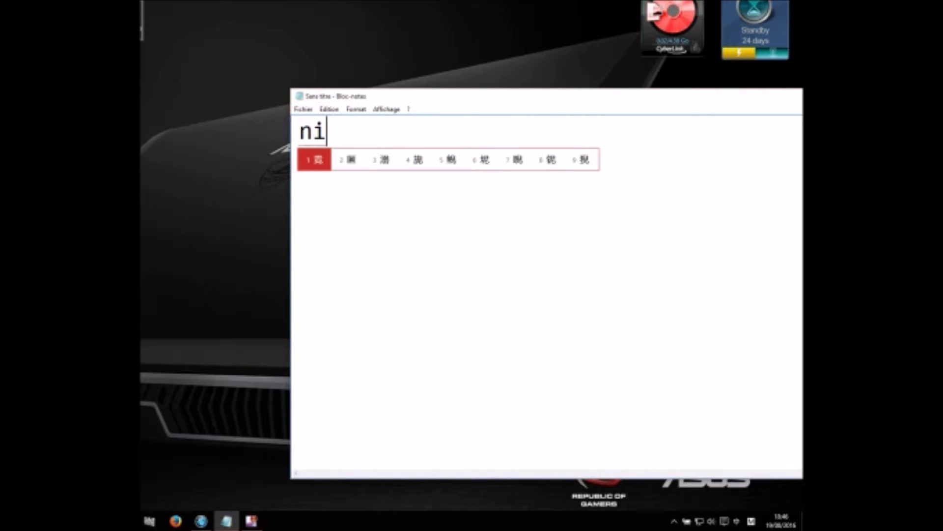
left_click(593, 159)
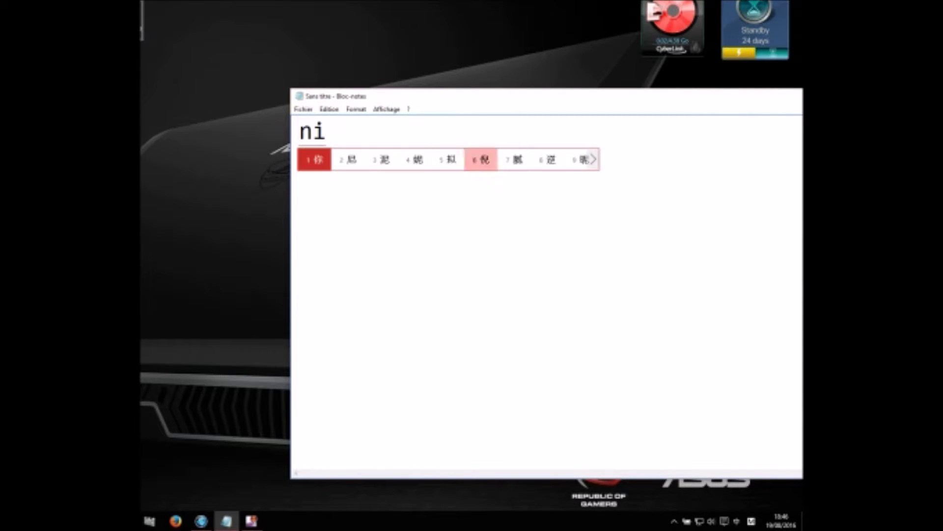
left_click(303, 159)
left_click(593, 159)
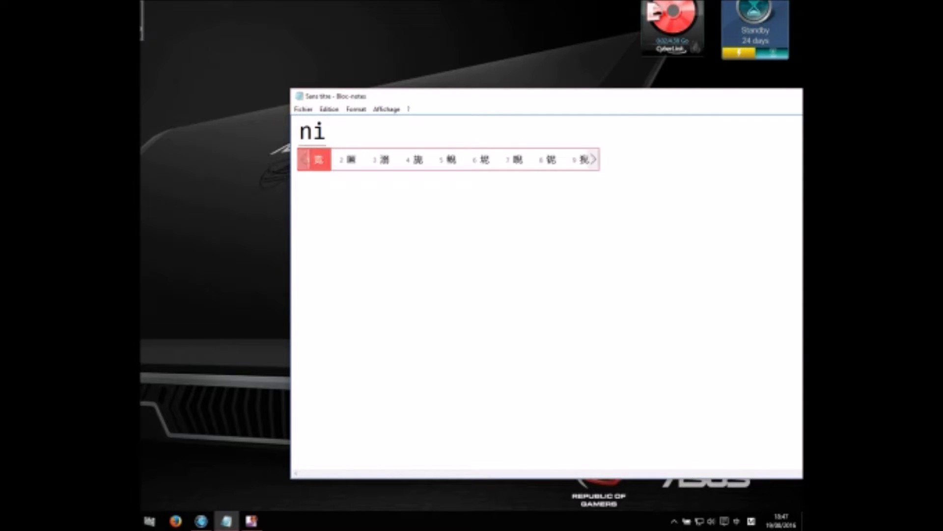
left_click(303, 158)
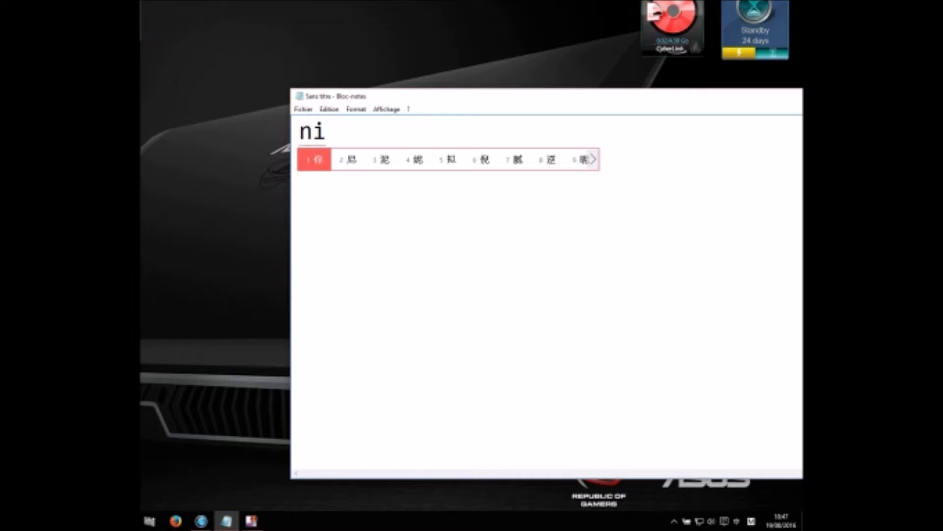
key("space")
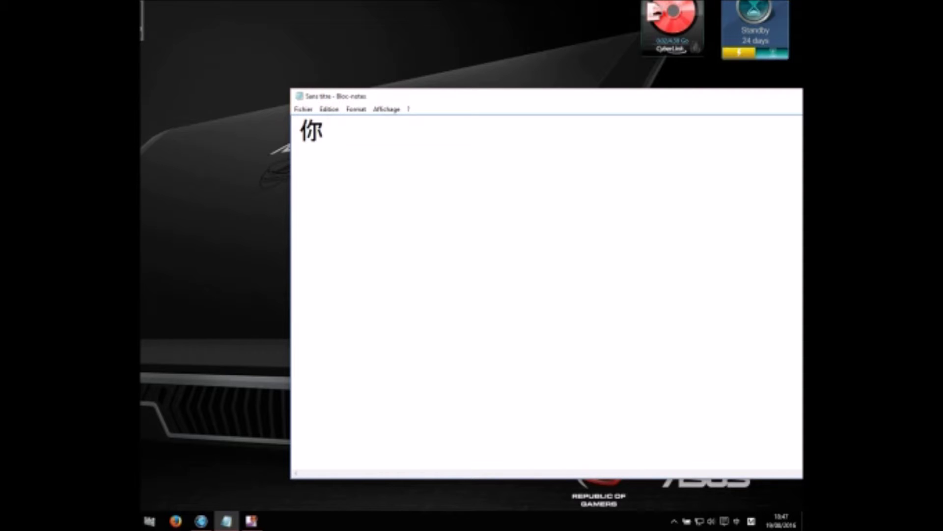
Step: Add 好 after 你 on the first line by converting the pinyin hao
type("h")
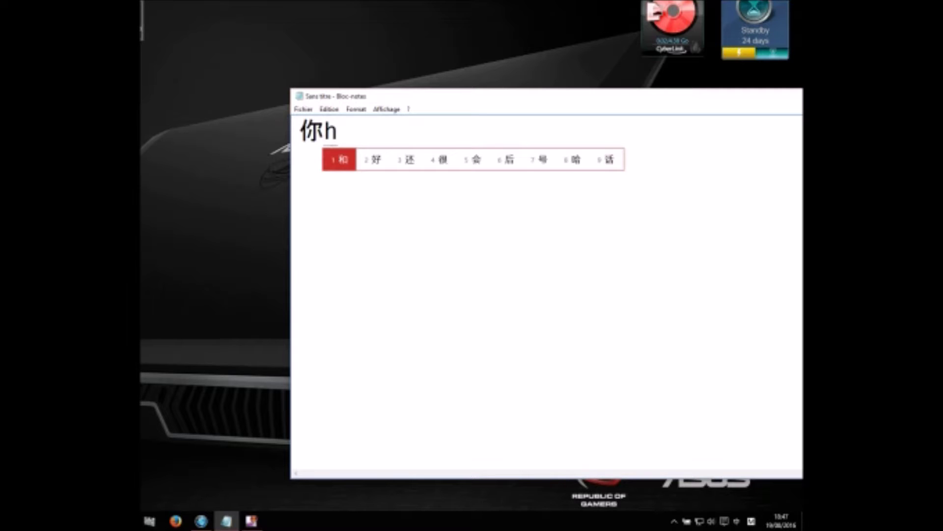
type("ao")
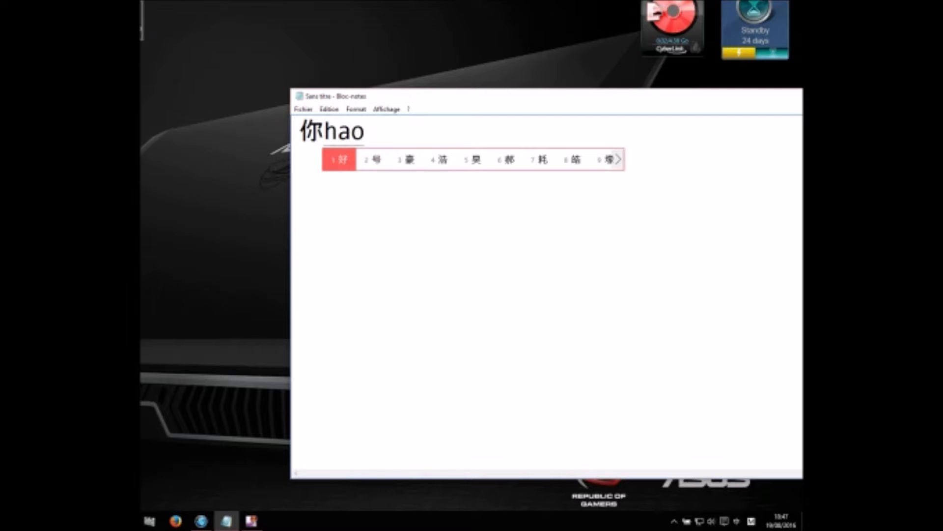
left_click(339, 159)
Step: Examine the individual characters of 你好 by repeatedly extending and shrinking the text selection
mouse_move(349, 131)
left_mouse_down()
mouse_move(300, 131)
mouse_move(349, 131)
left_mouse_up()
key("shift+Left")
key("shift+Left")
key("shift+Right")
key("shift+Right")
key("shift+Left")
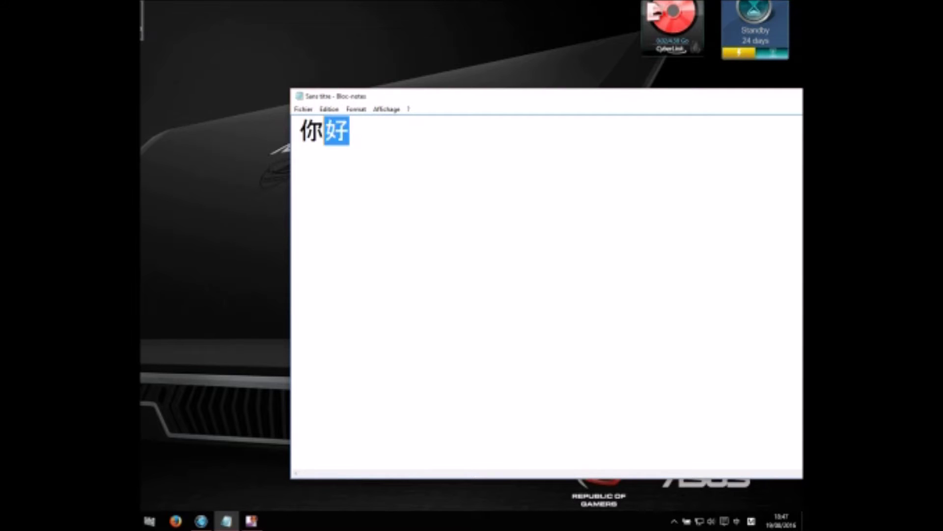
key("shift+Left")
key("shift+Right")
key("shift+Right")
key("shift+Left")
key("shift+Left")
key("shift+Right")
key("shift+Left")
key("shift+Right")
key("shift+Right")
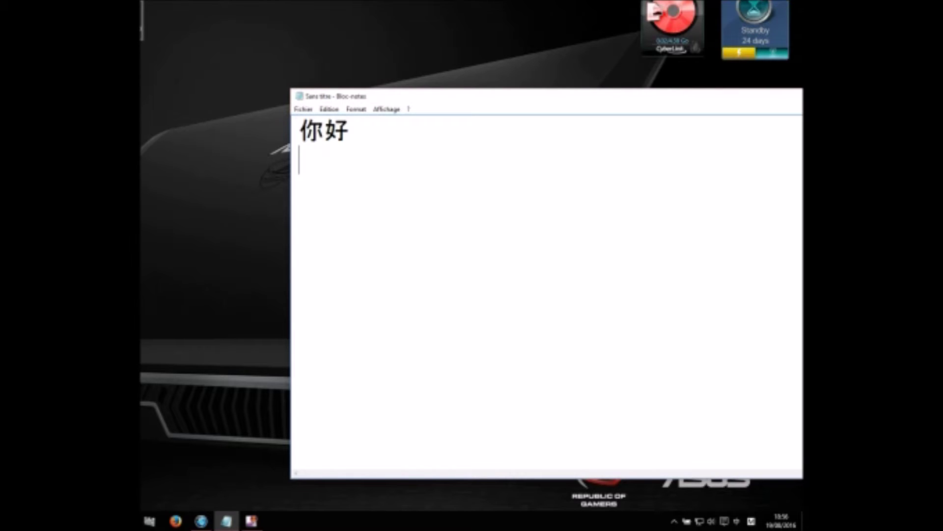
Step: Try converting the pinyin ni on the second line with its first, second and third suggestions, deleting each inserted character
type("ni")
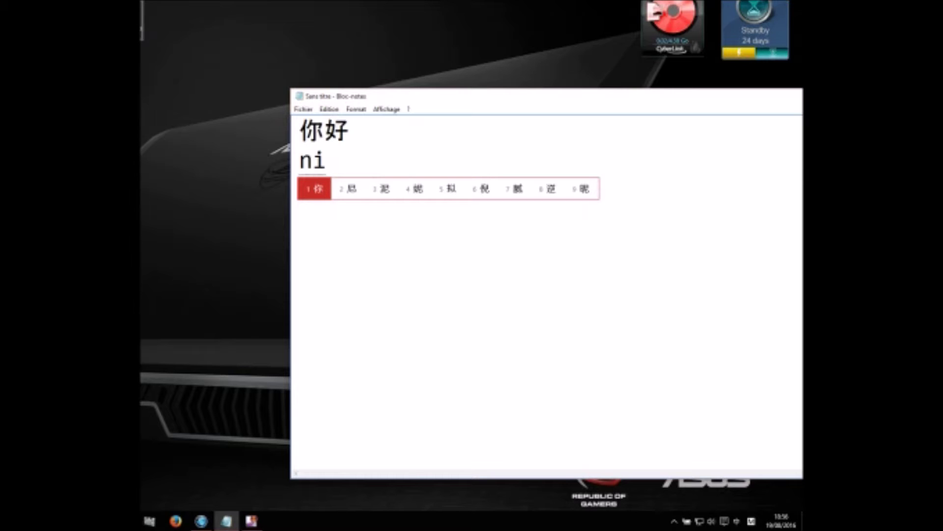
key("space")
key("BackSpace")
type("ni2")
key("BackSpace")
type("ni3")
key("BackSpace")
Step: Browse forward and back through the character suggestions for ni on the second line, and discard the entry
type("ni")
key("Page_Down")
key("Page_Down")
key("Page_Down")
key("Page_Down")
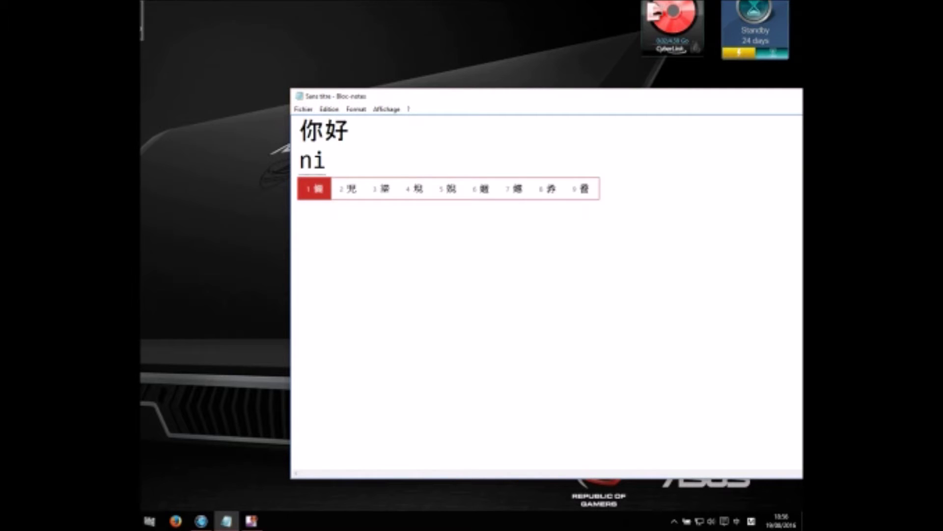
key("Page_Up")
key("Page_Up")
key("Page_Up")
key("Page_Up")
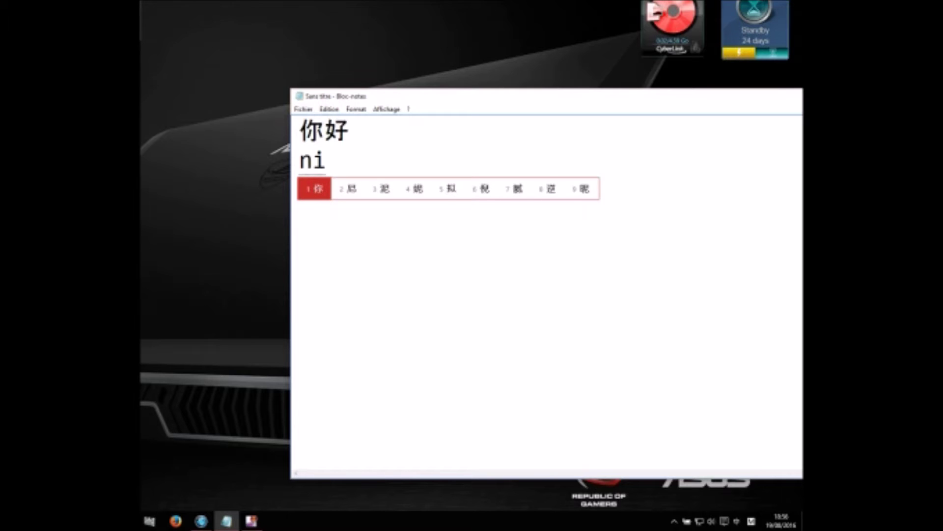
key("BackSpace")
key("BackSpace")
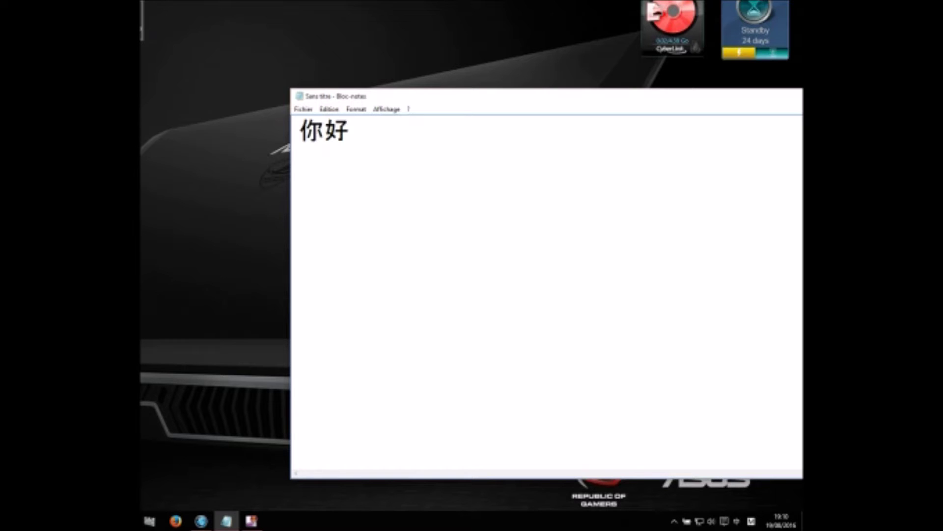
Step: Try writing 你好 on the second line by converting ni and hao separately, and delete both characters
type("ni")
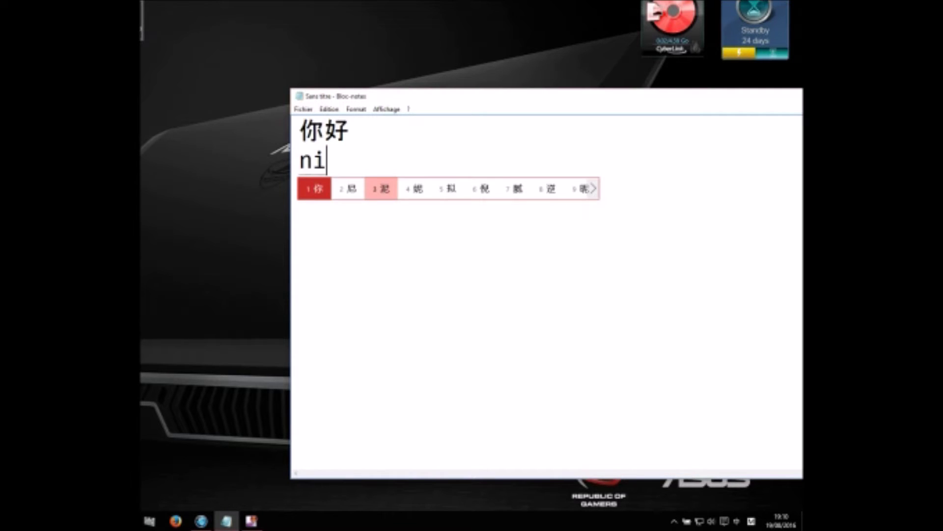
key("space")
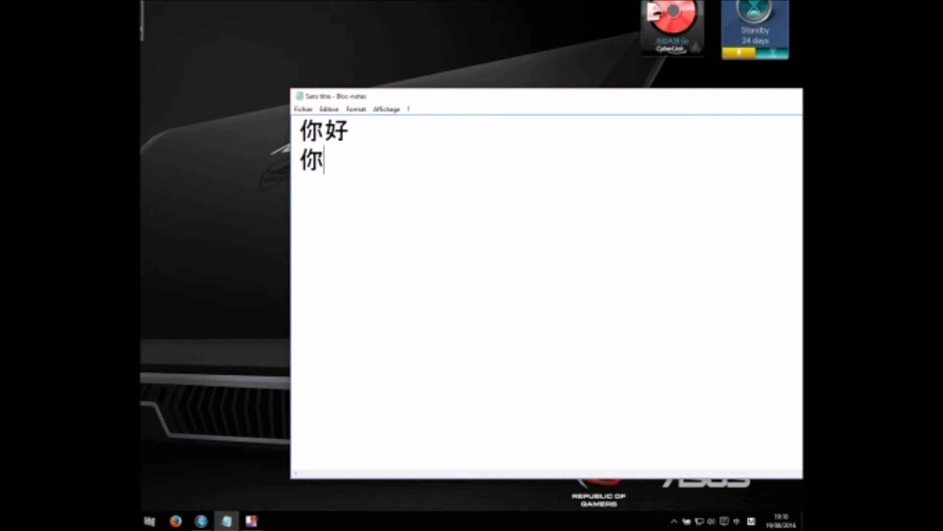
type("hao")
key("space")
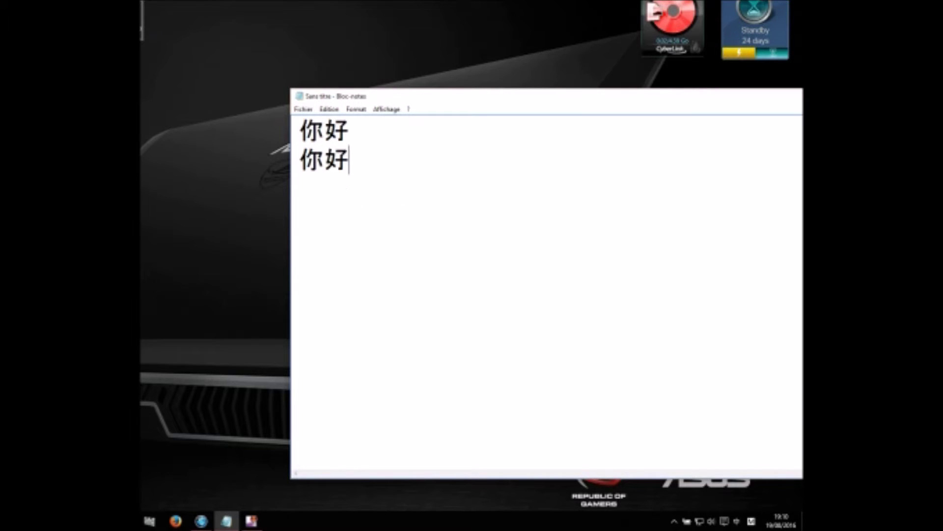
key("BackSpace")
key("BackSpace")
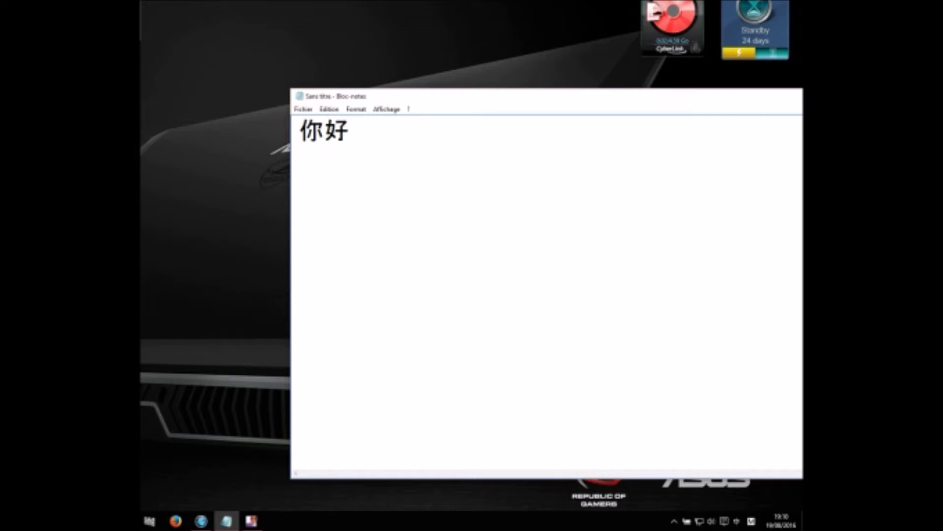
Step: Try writing 你好 on the second line by converting nihao as one whole word, and delete it
type("nihao")
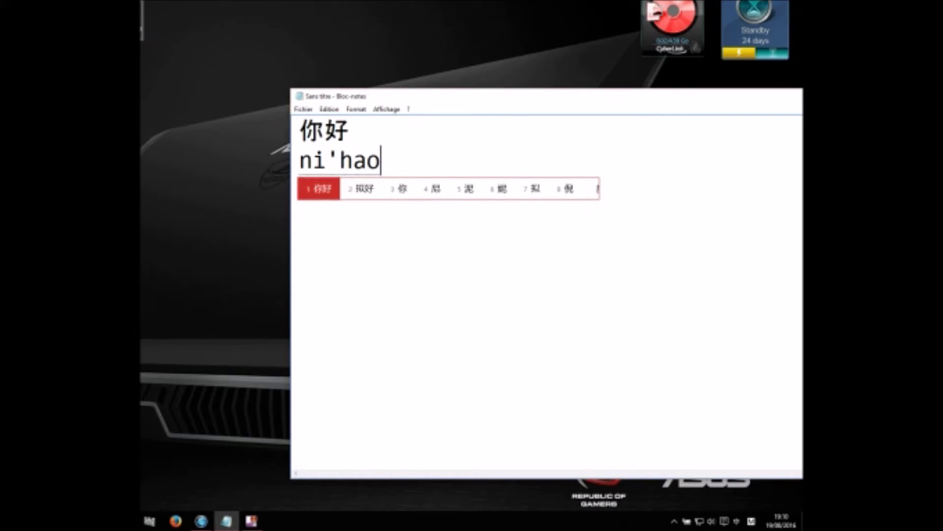
key("space")
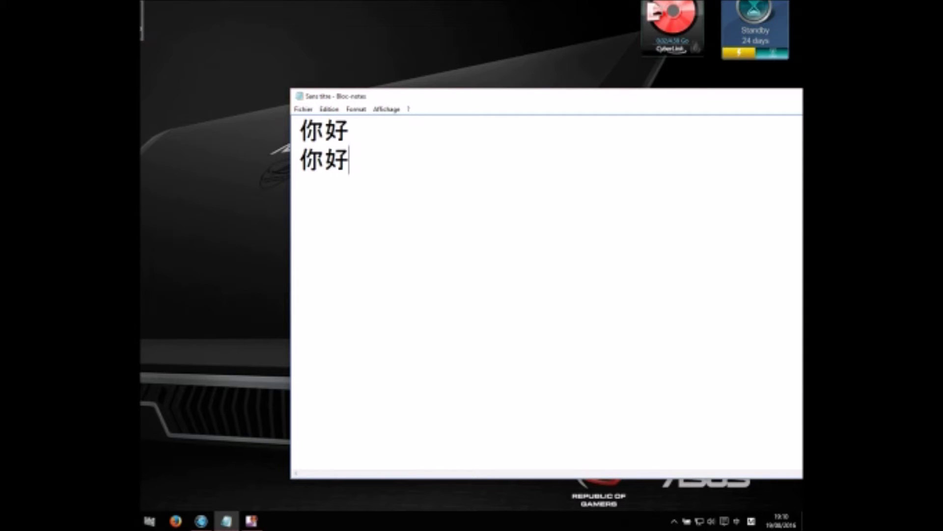
key("BackSpace")
key("BackSpace")
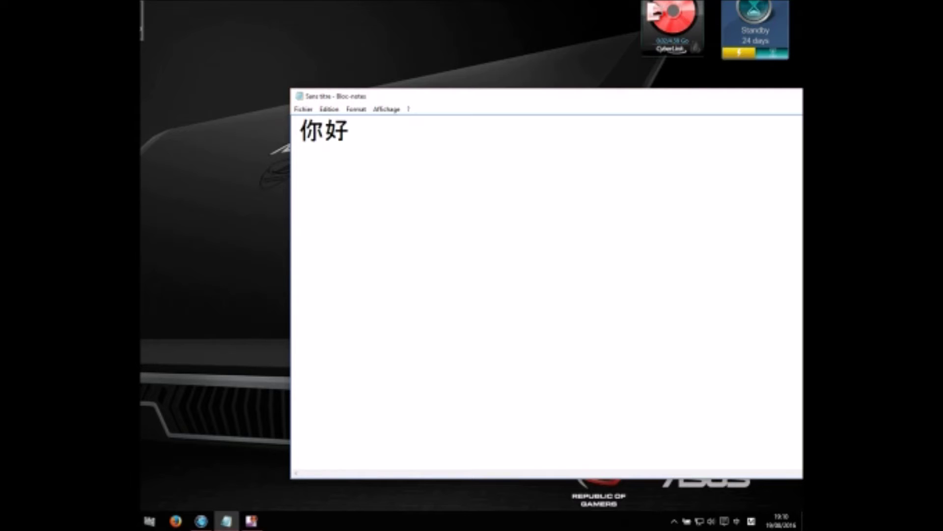
Step: Write 我是法国人 on the second line by converting the full pinyin phrase wo shi fa guo ren
type("w")
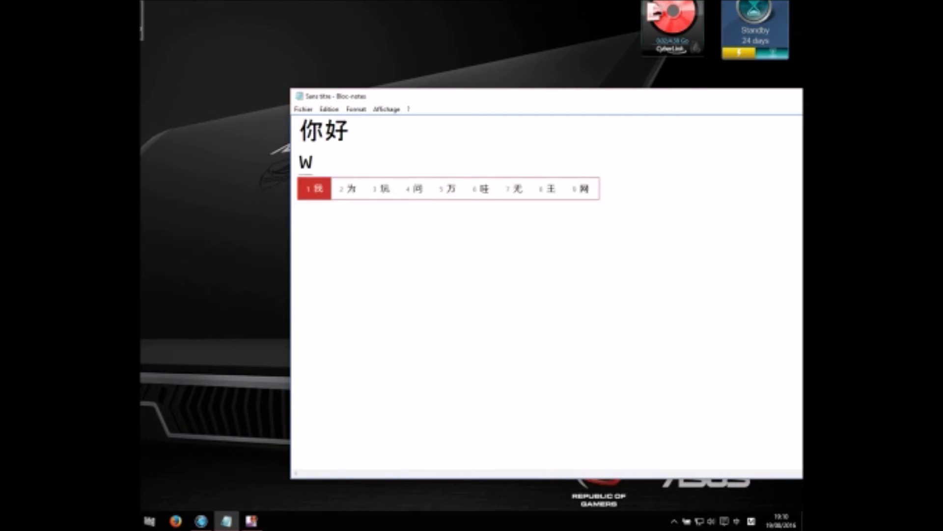
type("o'shi'fa'guo'ren")
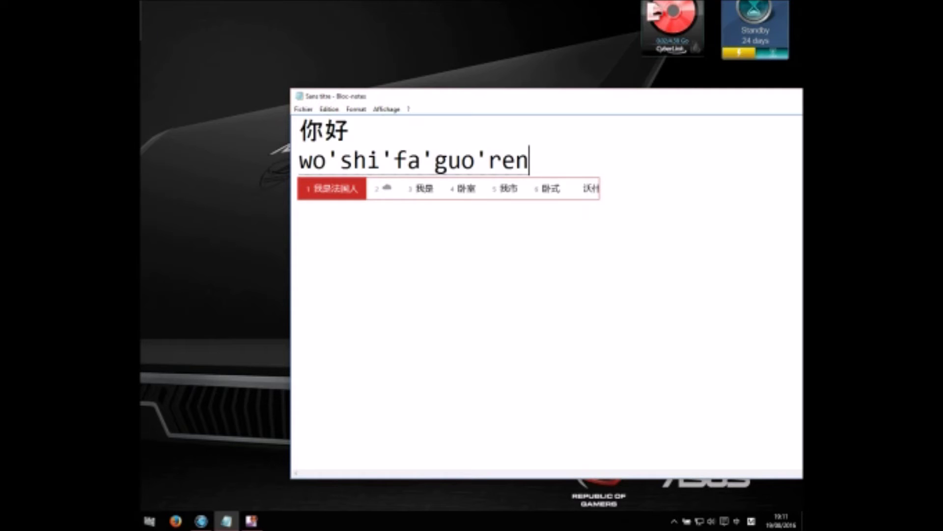
key("space")
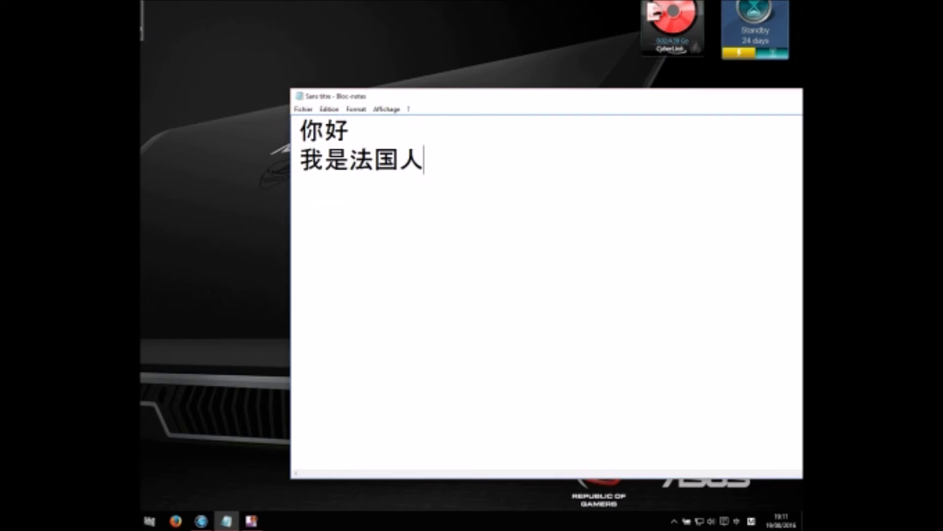
Step: Continue the second line with ，我喜欢奶酪，奶酪是什么鬼, converting the pinyin of each clause as a whole after its comma
type("，wo")
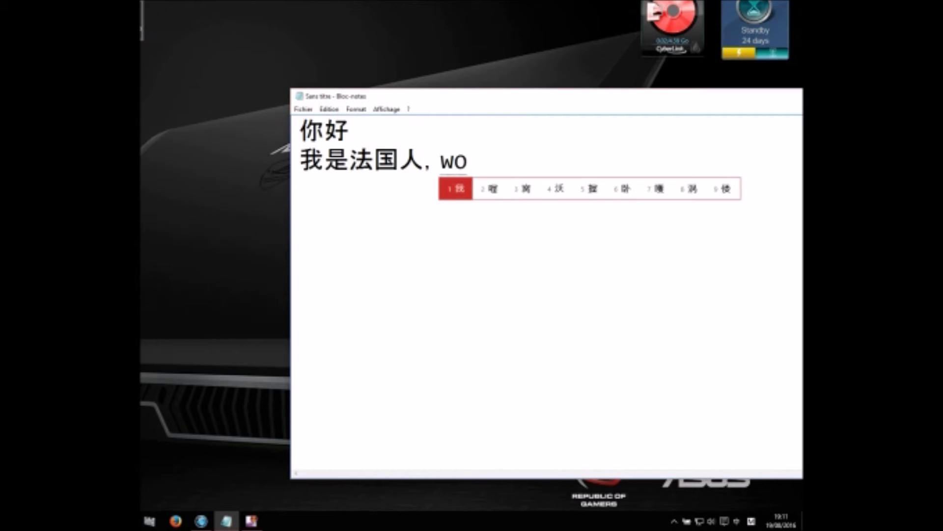
type("'xi'huan")
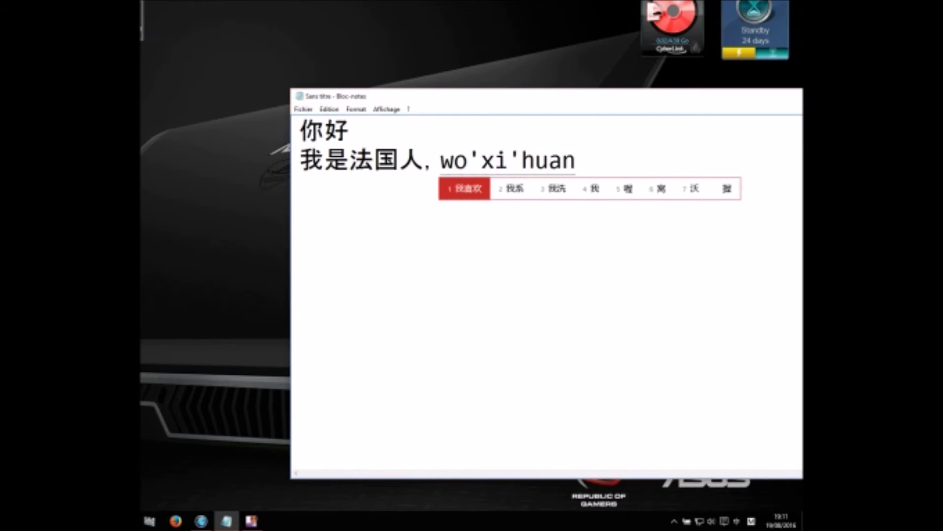
type("'nai'lao")
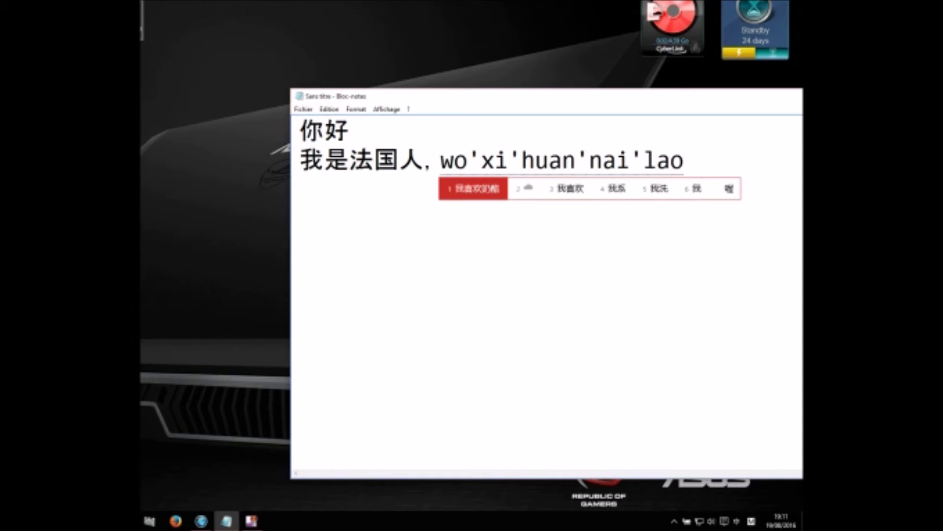
key("space")
type(",nailaosh")
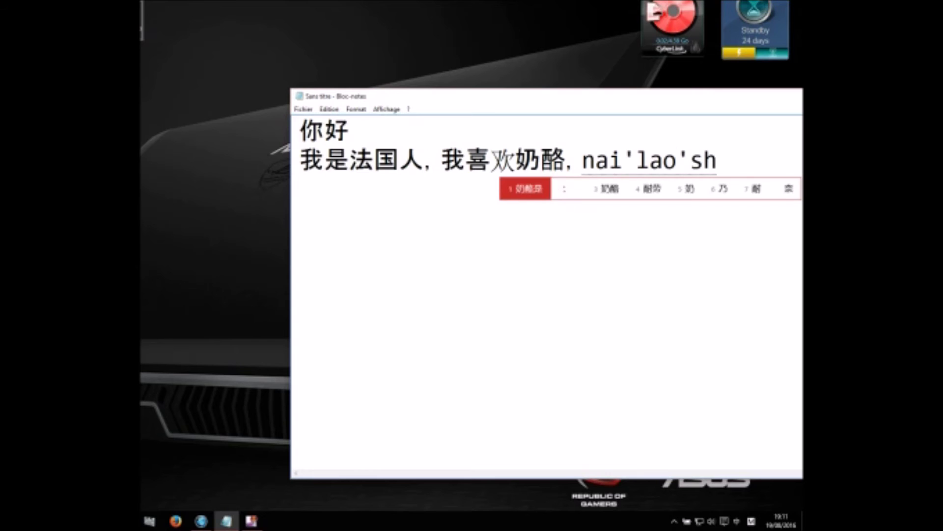
type("ishen")
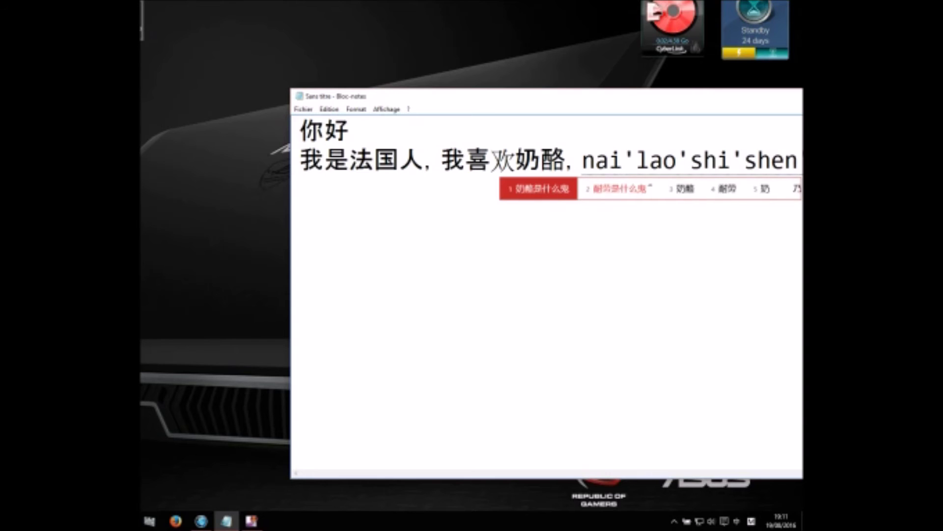
key("space")
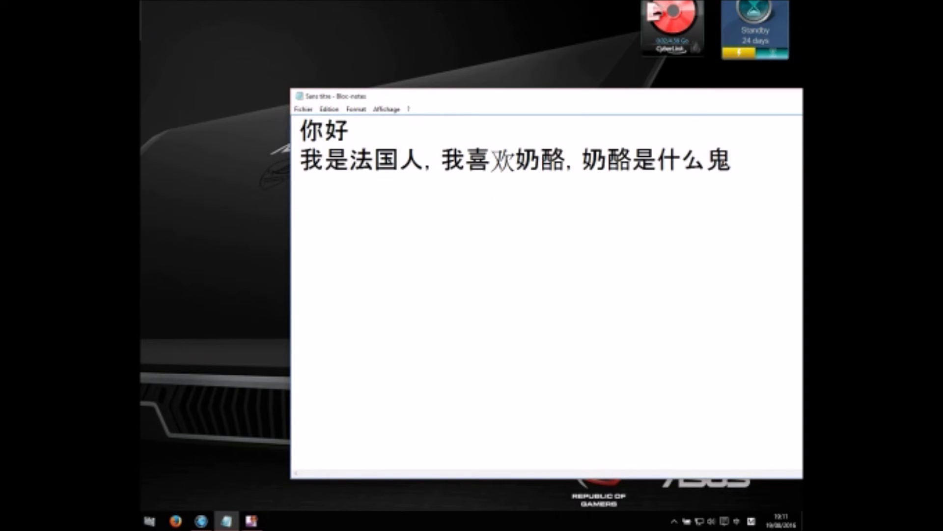
key("shift+Home")
key("shift+Right")
key("shift+Right")
key("shift+Right")
key("shift+Right")
key("shift+Right")
key("shift+Right")
key("shift+Right")
key("shift+Right")
key("shift+Right")
key("shift+Right")
key("shift+Right")
key("shift+Right")
key("shift+Right")
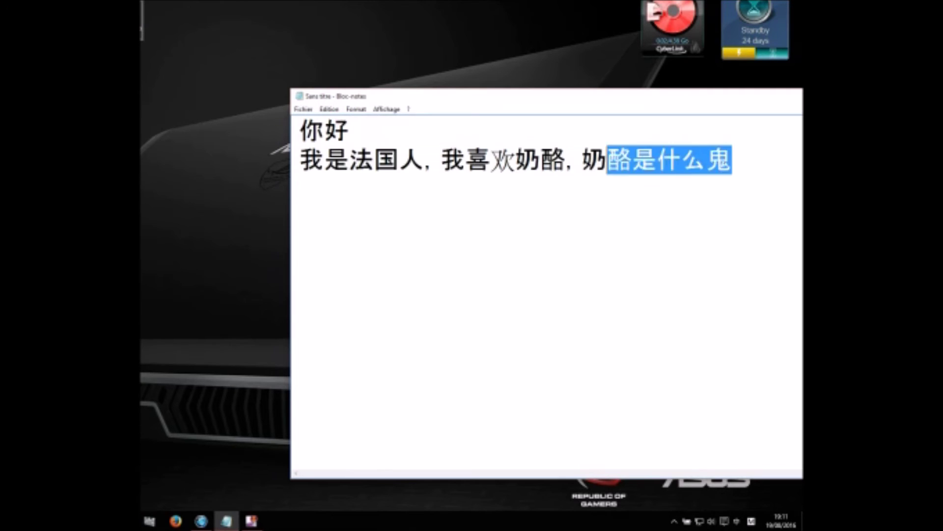
key("shift+Home")
key("End")
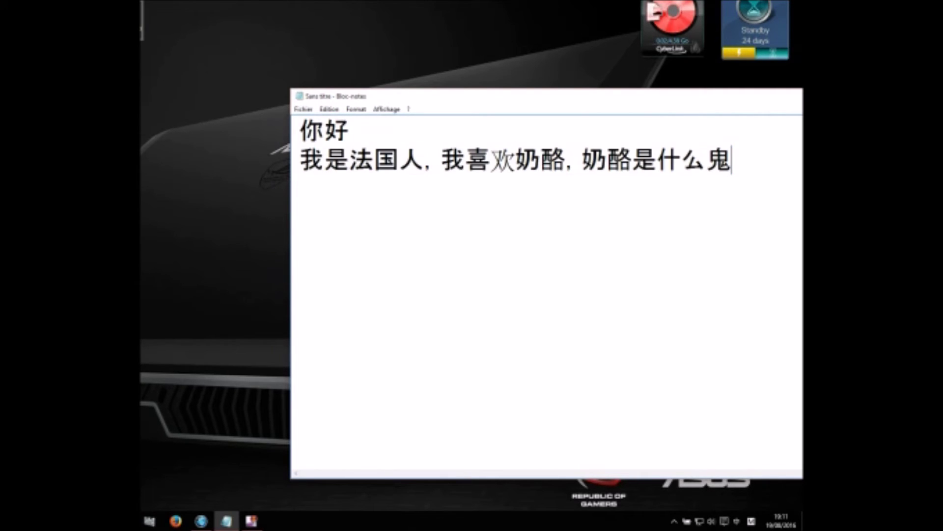
Step: Write 我是法国人我喜欢奶酪奶酪是什么鬼 on a new third line by converting the full pinyin of all three clauses at once
key("Return")
type("wo's")
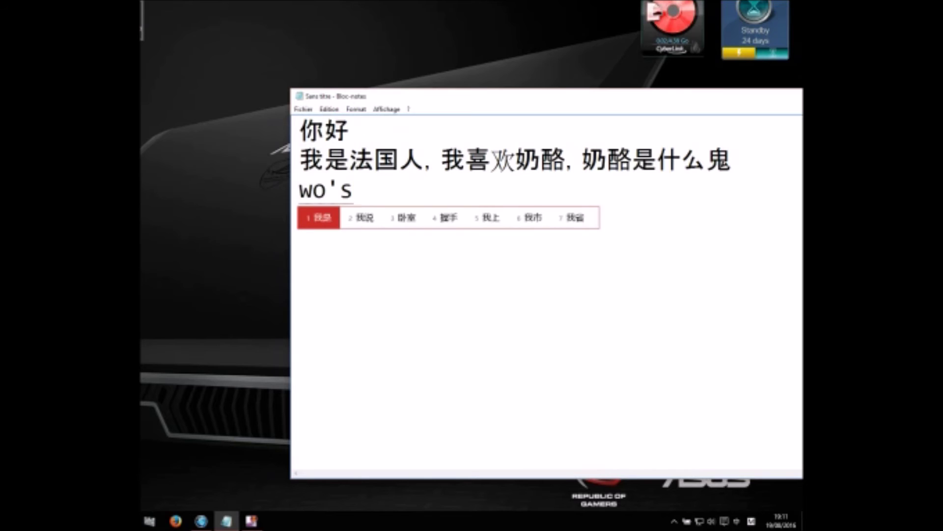
type("hi'fa'guo'ren'wo'x")
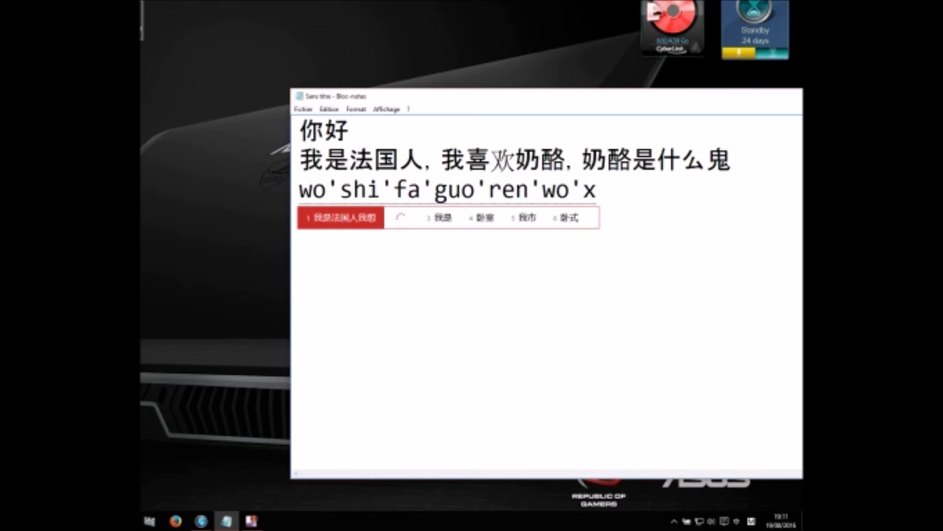
type("i'huan'nai'lao'")
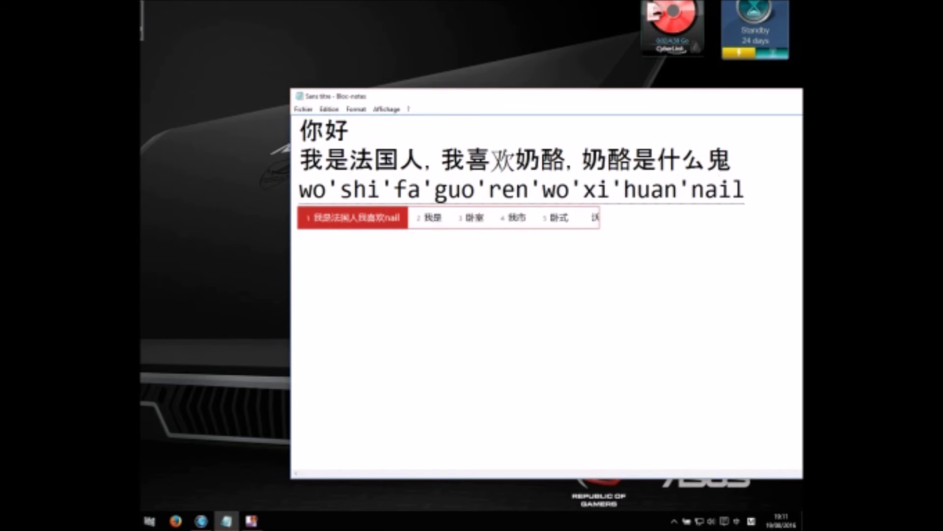
type("shi'she")
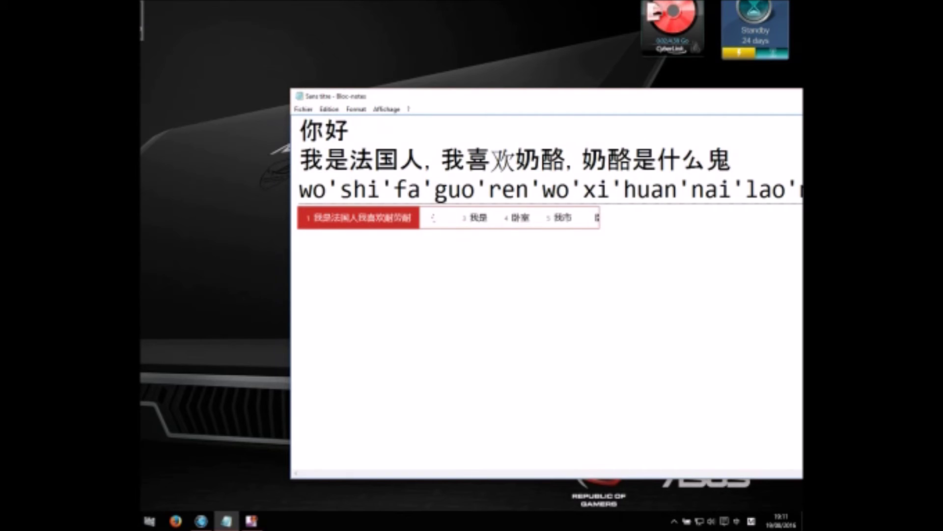
type("n'me'gui")
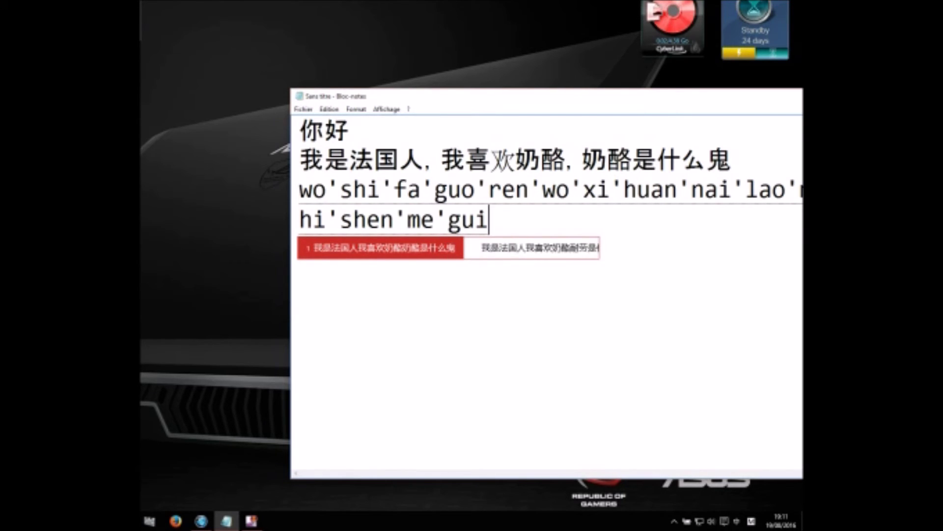
key("space")
Step: Insert a space after 我是法国人 and another after 我喜欢奶酪 on the third line
left_click(425, 190)
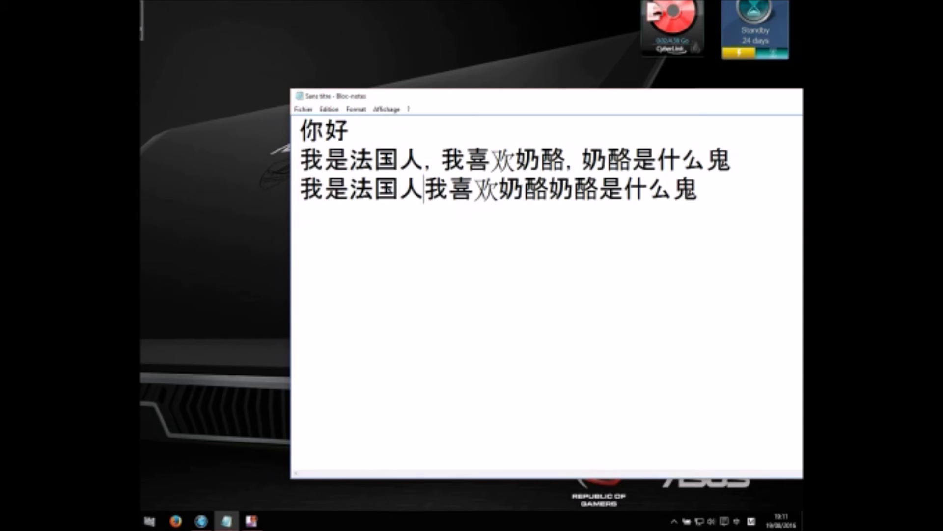
left_click(563, 190)
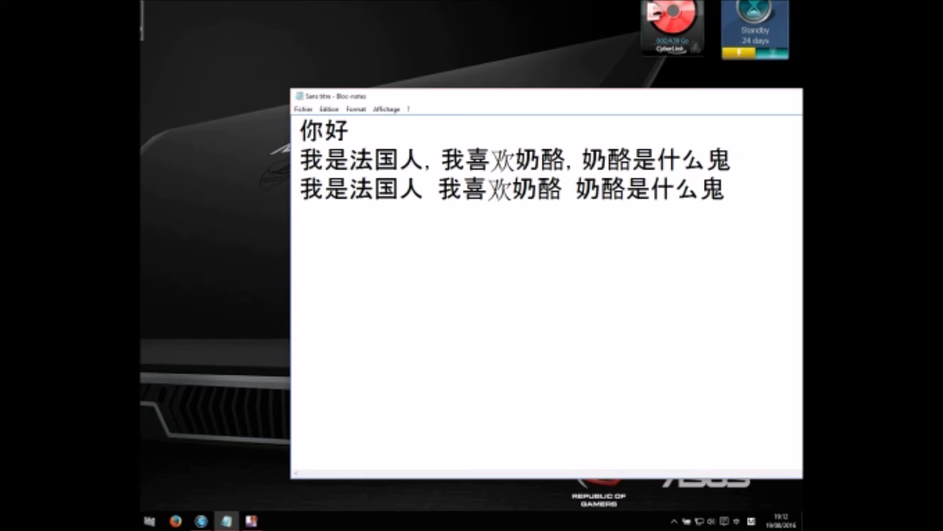
left_click_drag(727, 190, 324, 158)
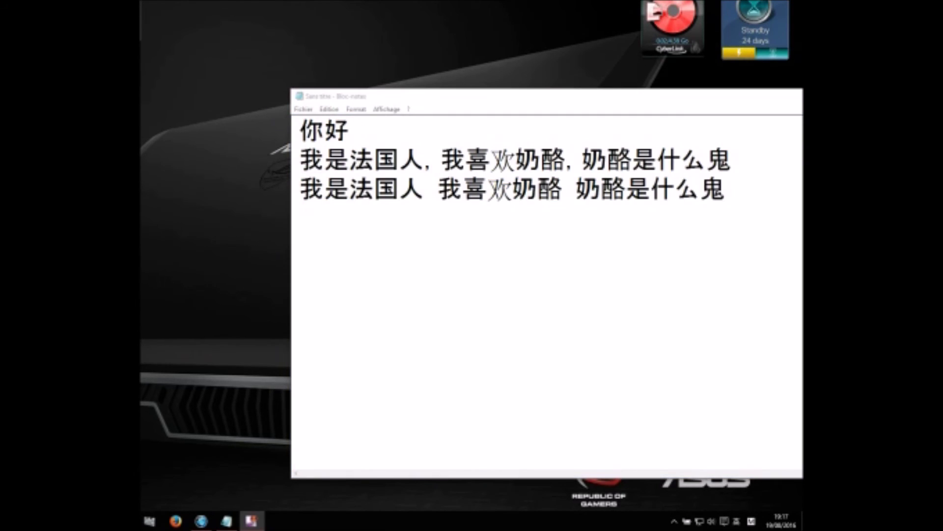
Step: Write 四不是十 on a new fourth line from the pinyin si bu shi shi, choosing 四, 不是 and 十 from the suggestions
left_click(300, 217)
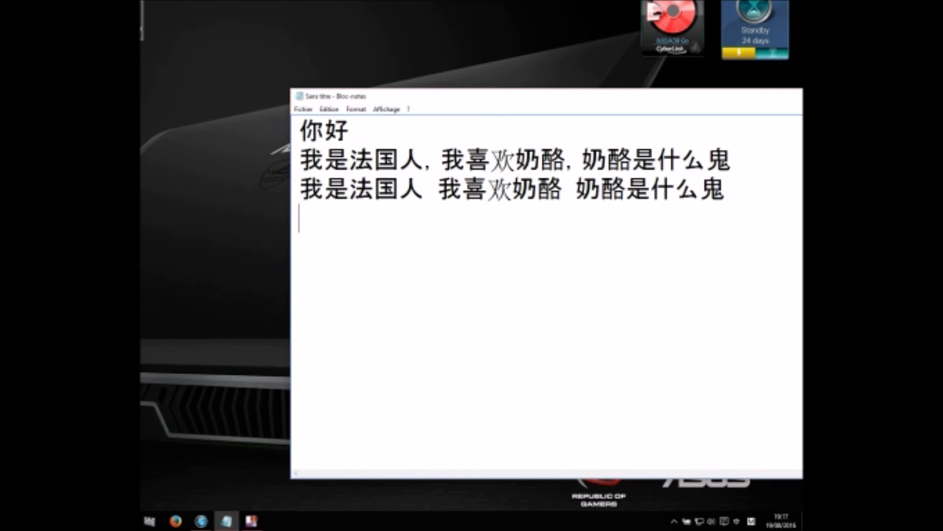
type("si'bu'shi'shi")
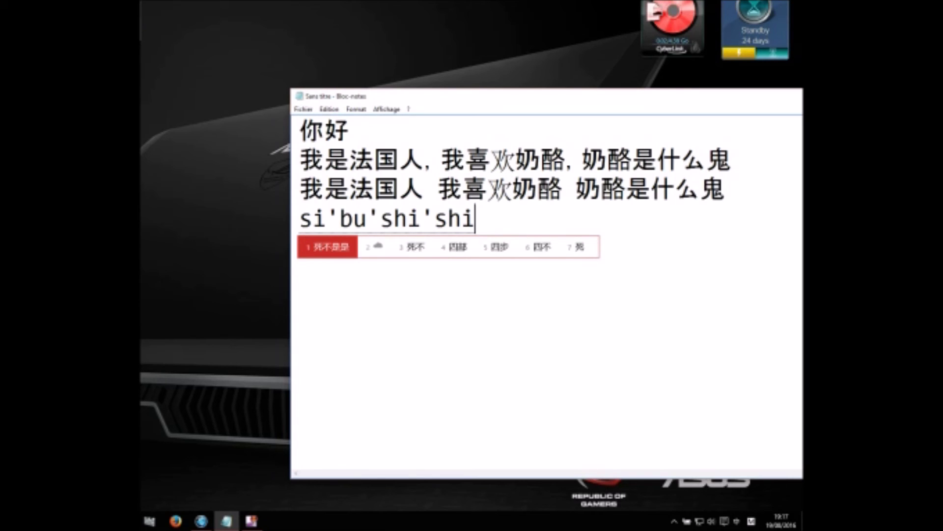
key("Tab")
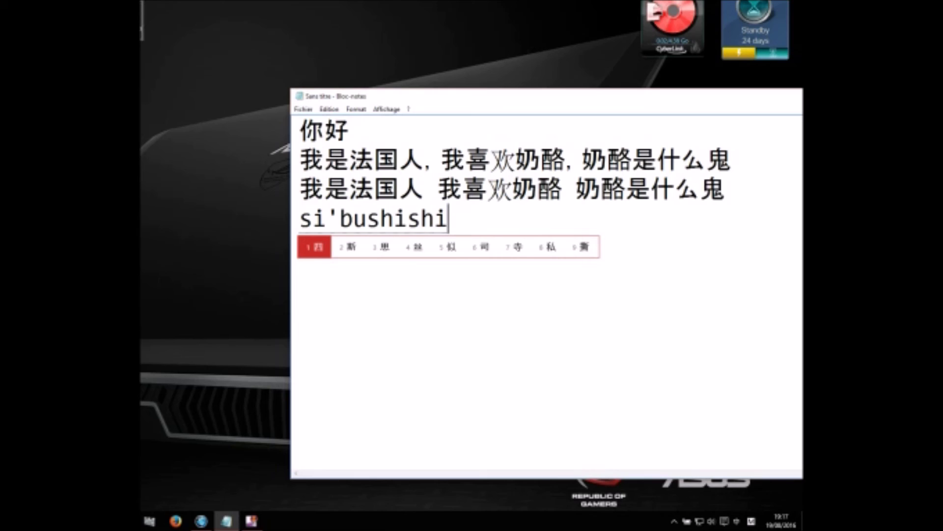
key("space")
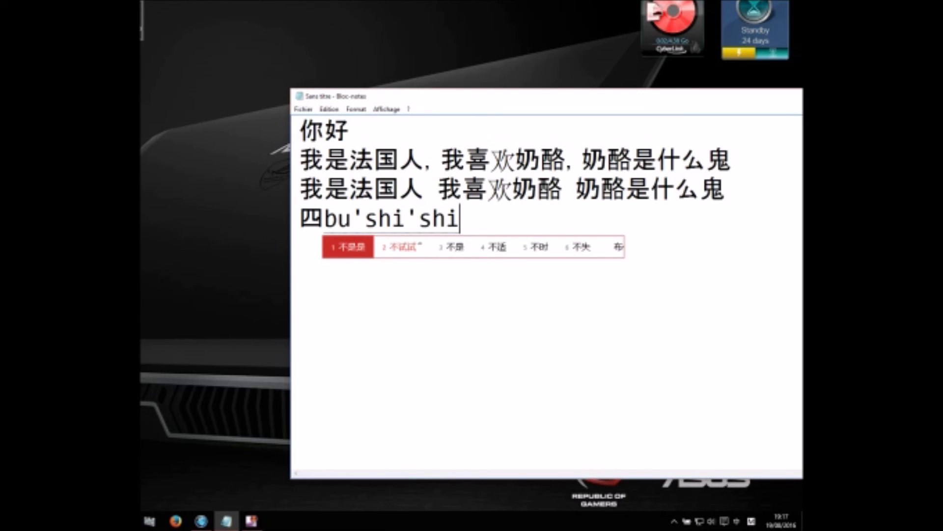
key("3")
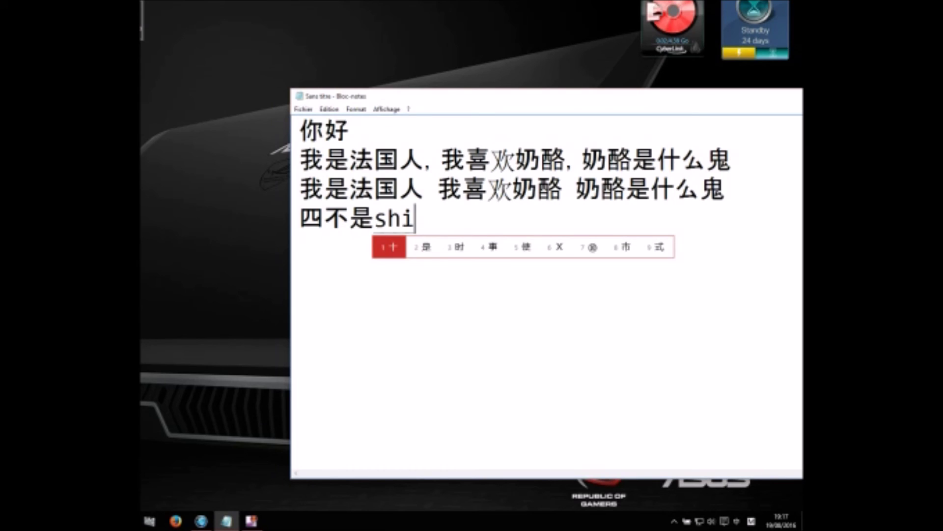
key("space")
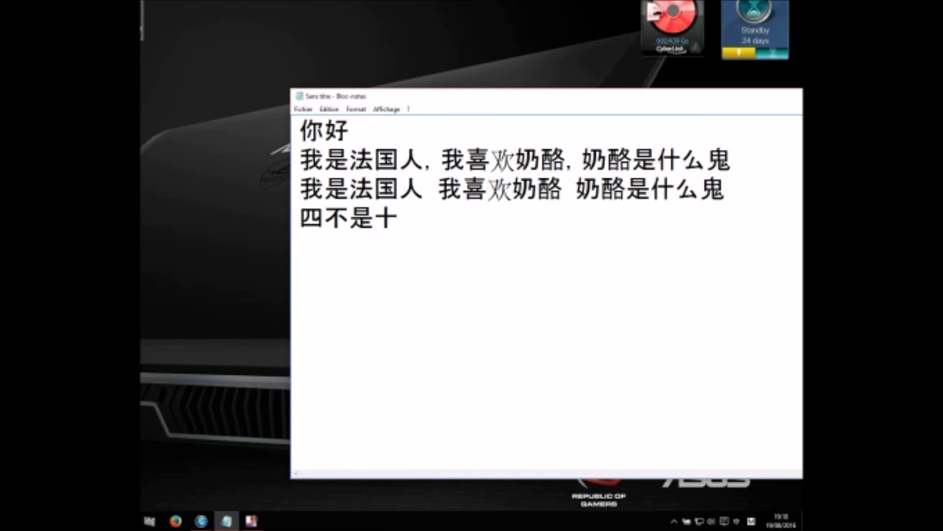
key("shift+Left")
key("shift+Left")
key("shift+Left")
key("shift+Left")
key("Right")
key("shift+Left")
key("shift+Left")
key("shift+Left")
key("shift+Left")
key("shift+Right")
key("shift+Right")
key("shift+Right")
key("shift+Right")
key("shift+Left")
key("shift+Left")
key("shift+Left")
key("shift+Left")
key("shift+Right")
key("shift+Right")
key("shift+Right")
key("shift+Right")
Step: Add a comma after 四不是十 on the fourth line, try repeating the phrase by converting each syllable separately, and delete the repeated characters
type("，si")
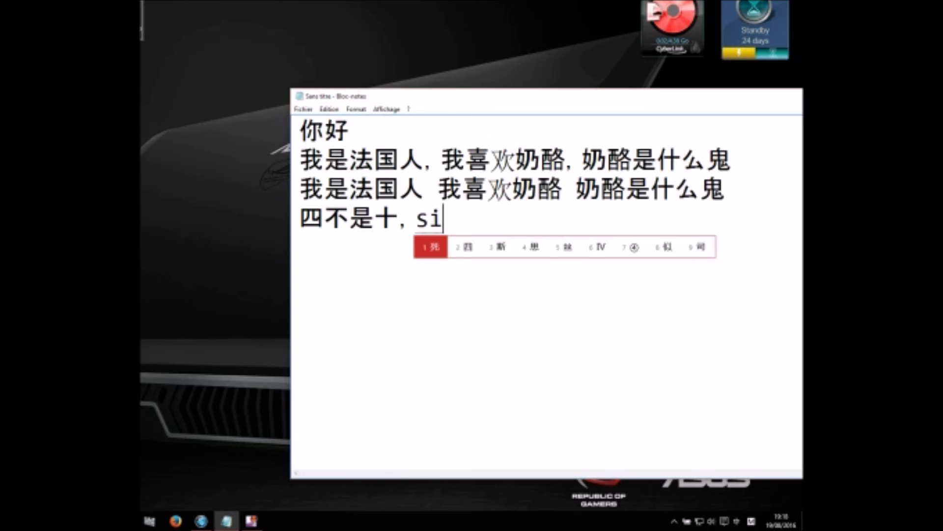
type("bushis")
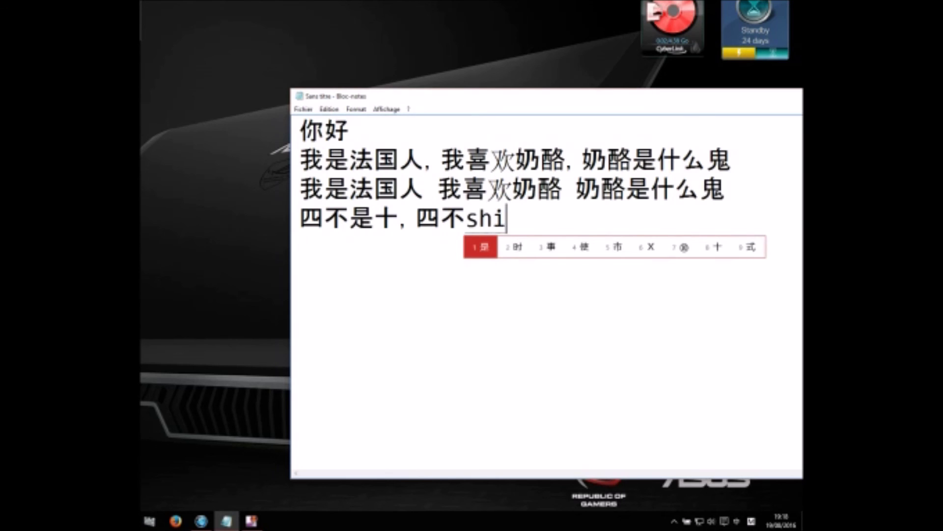
type("hi")
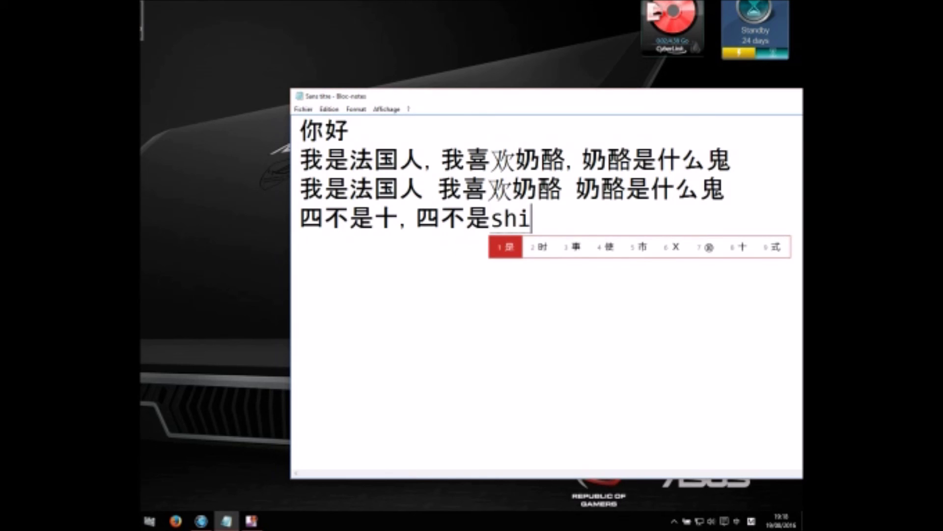
type("8")
key("BackSpace")
key("BackSpace")
key("BackSpace")
key("BackSpace")
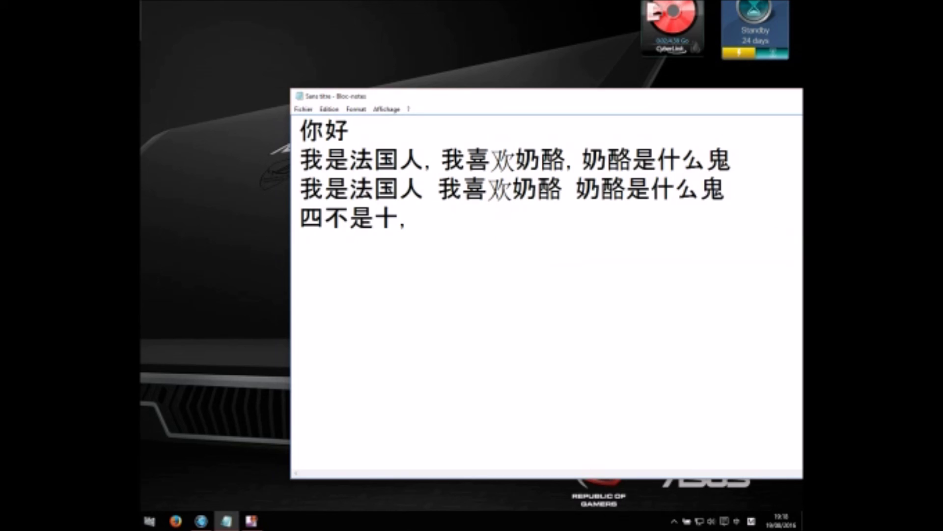
Step: Select the whole text 四不是十， on the fourth line
key("shift+Left")
key("shift+Left")
key("shift+Left")
key("shift+Left")
key("shift+Left")
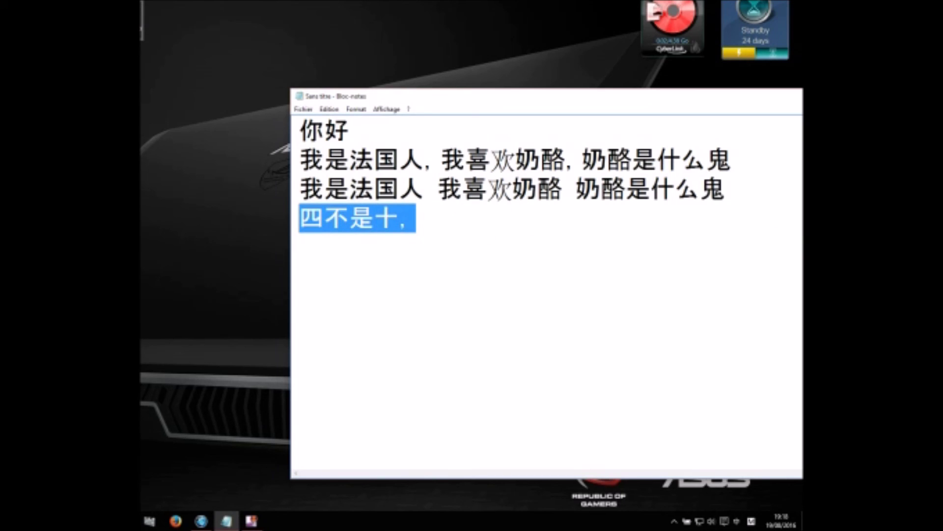
key("Right")
key("shift+Left")
key("shift+Left")
key("shift+Left")
key("shift+Left")
key("shift+Left")
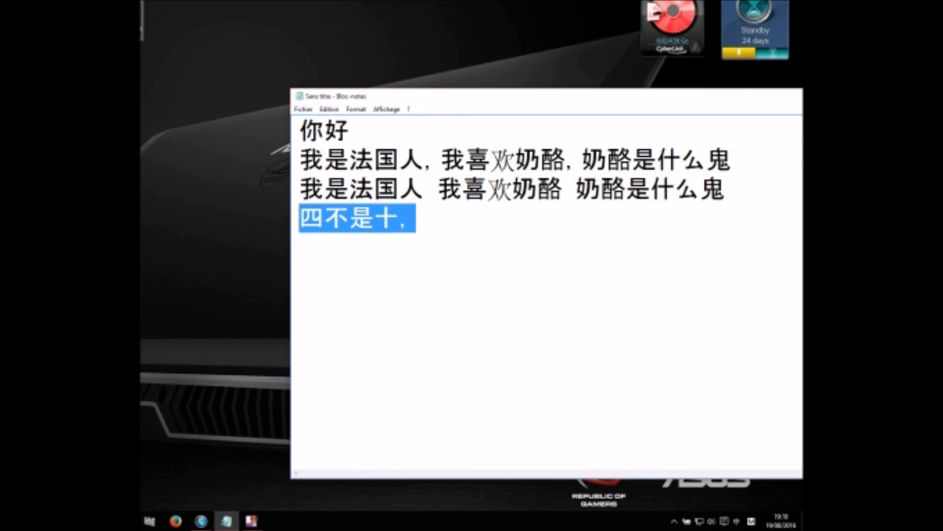